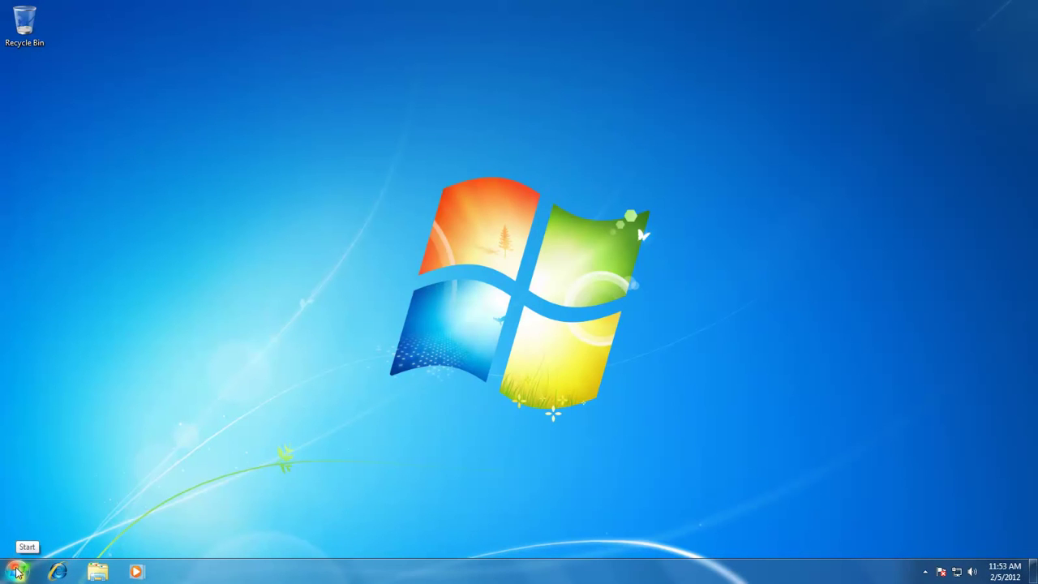
Step: Browse the Start menu, switching between the short program list and All Programs, then dismiss it
click(17, 573)
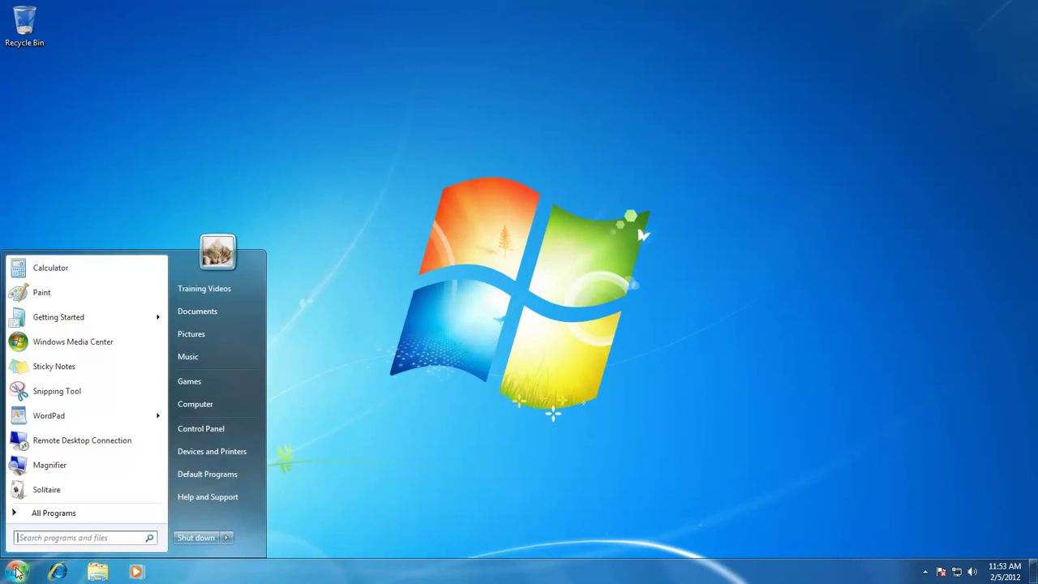
click(14, 519)
click(14, 519)
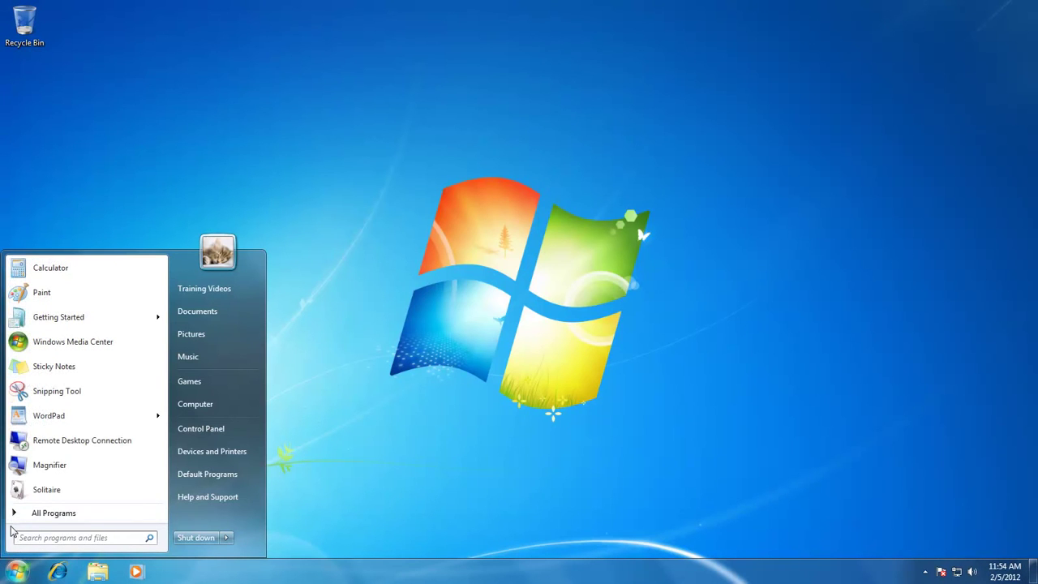
click(15, 519)
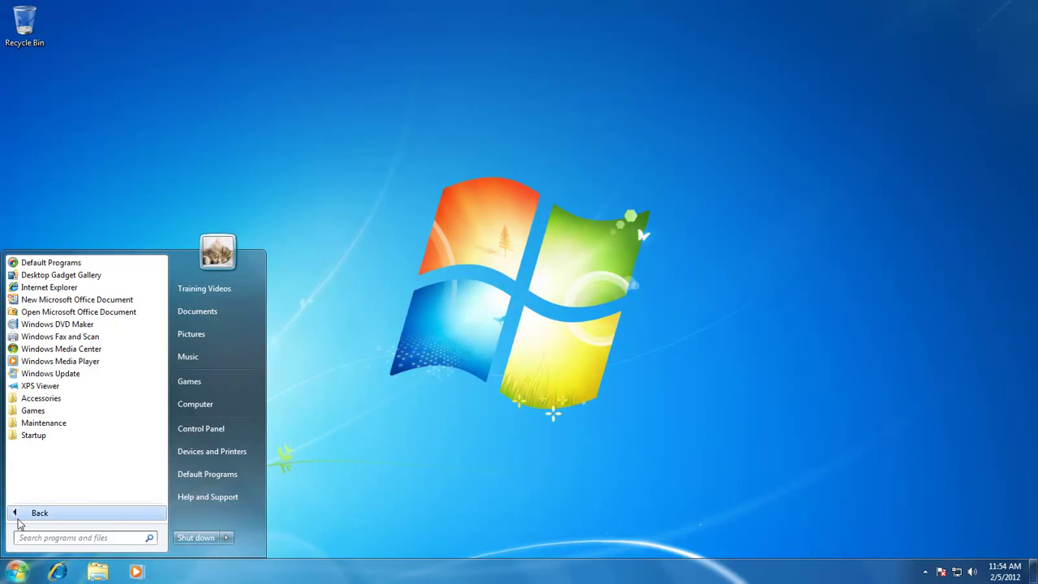
click(16, 575)
click(16, 574)
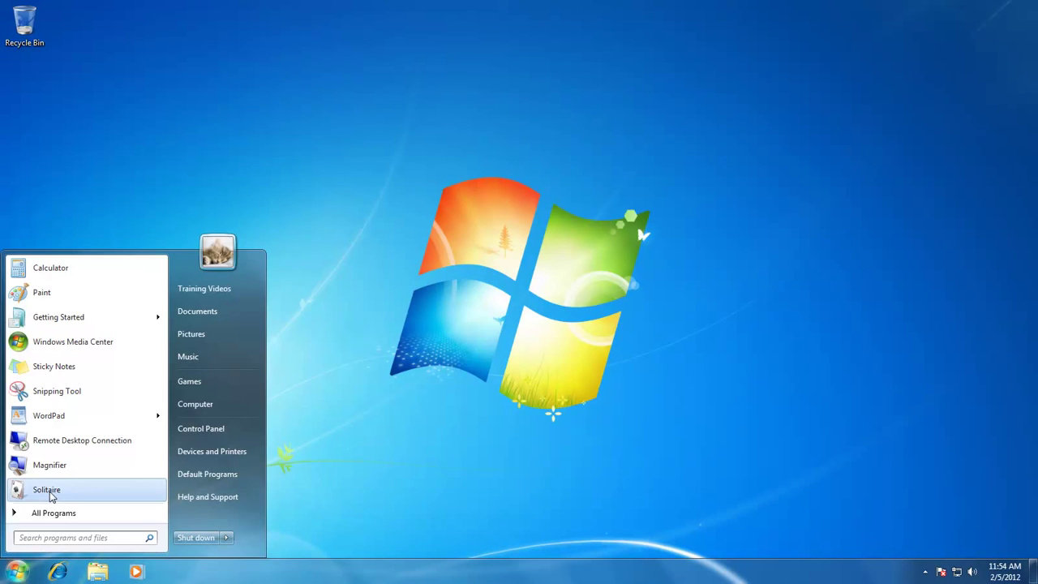
click(477, 445)
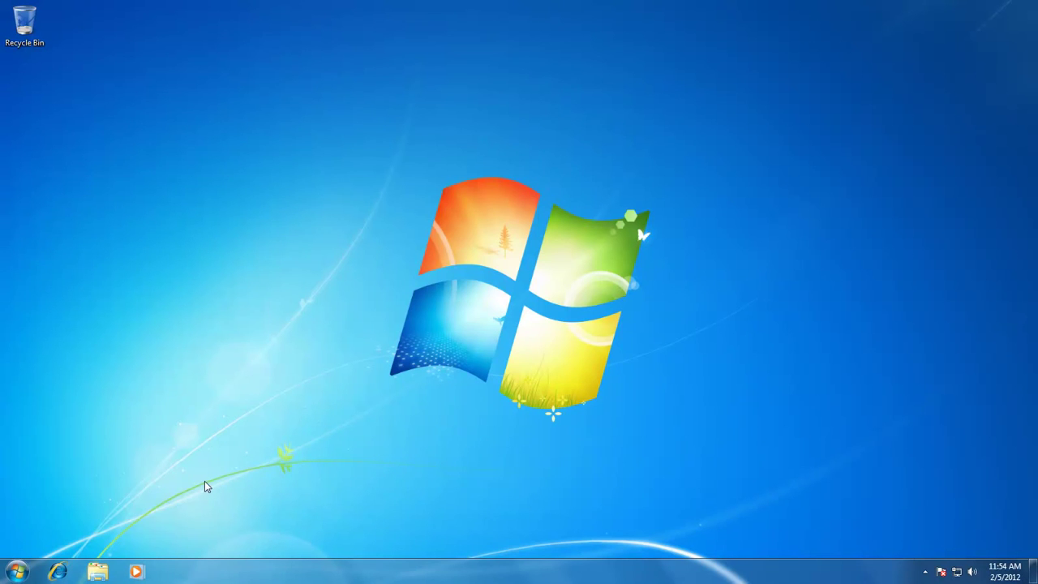
Step: Launch WordPad from All Programs > Accessories, then close it
click(18, 572)
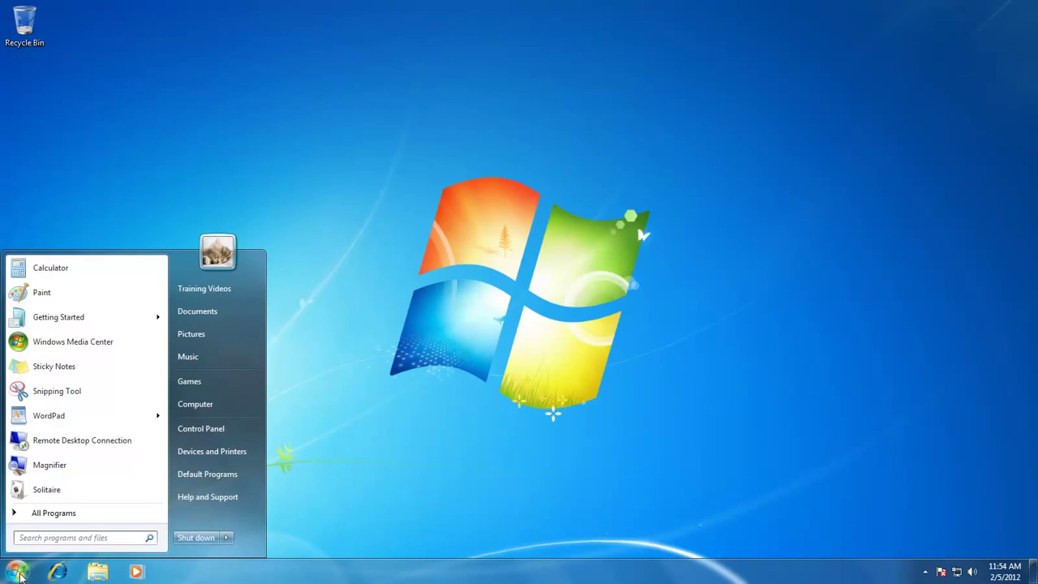
click(55, 515)
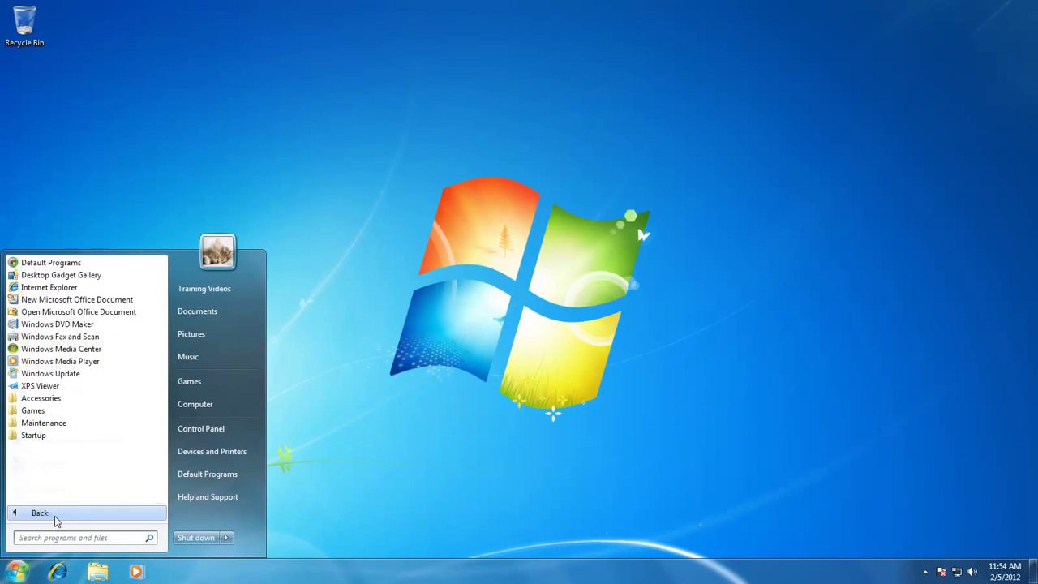
click(45, 401)
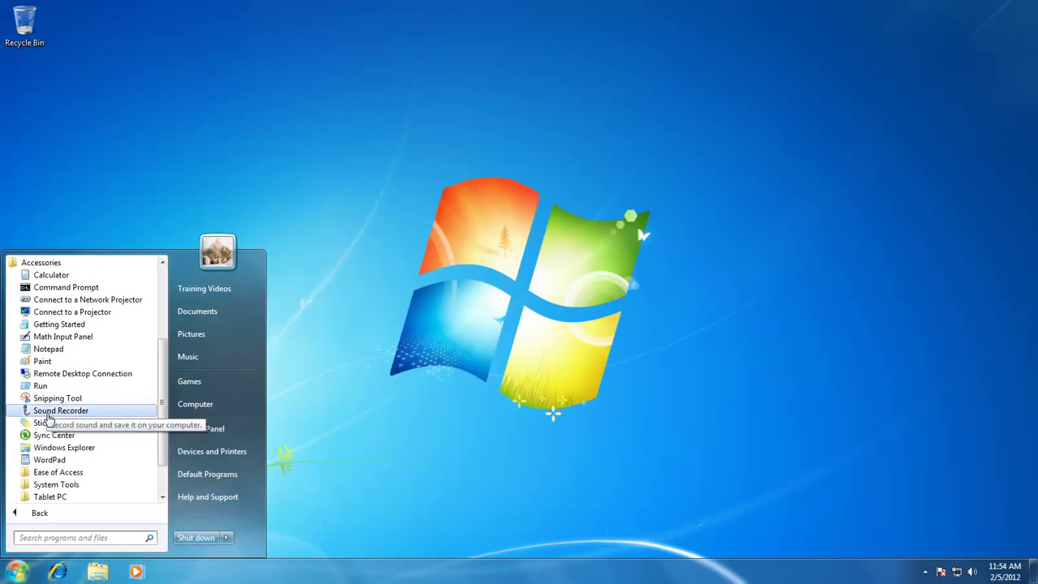
click(47, 459)
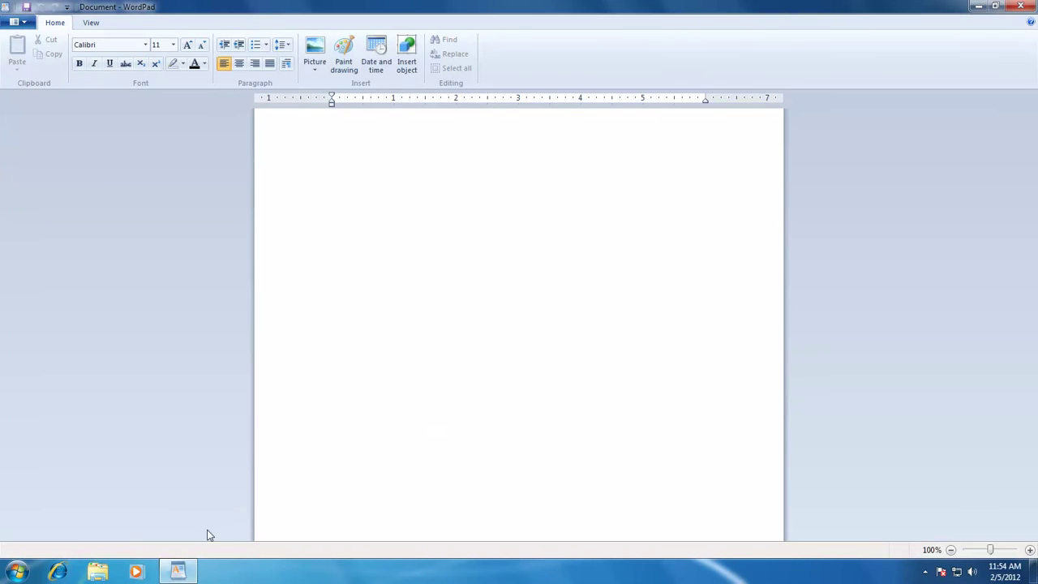
mouse_move(185, 573)
click(1024, 6)
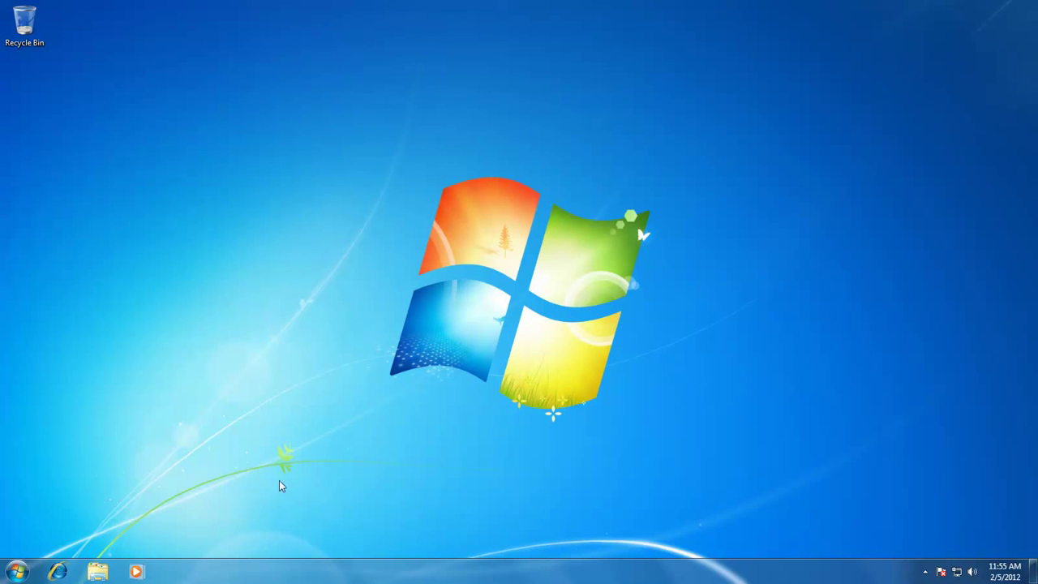
Step: Launch Snipping Tool from the Start menu and close it without capturing
click(194, 569)
click(16, 572)
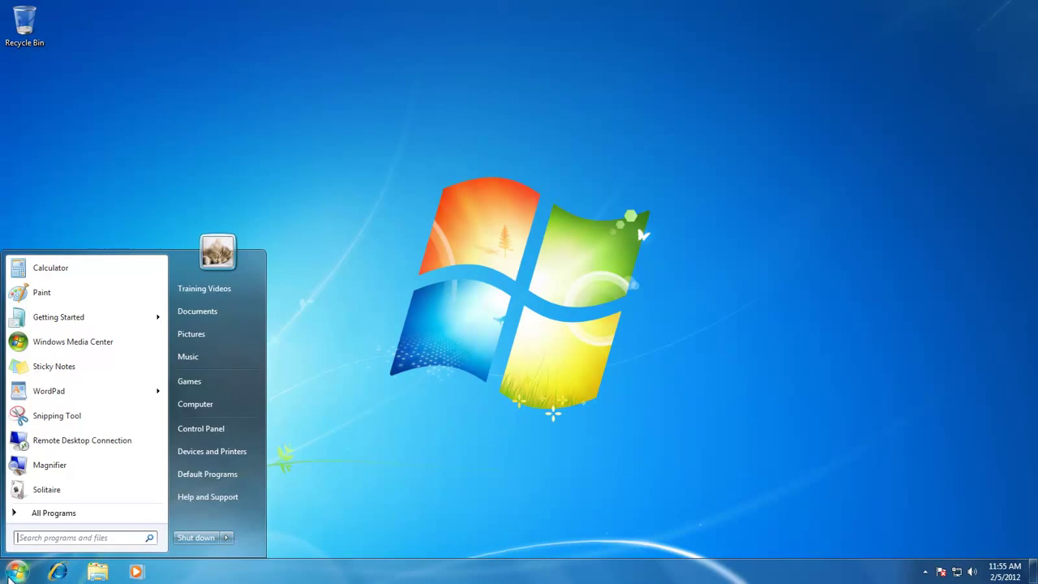
click(57, 415)
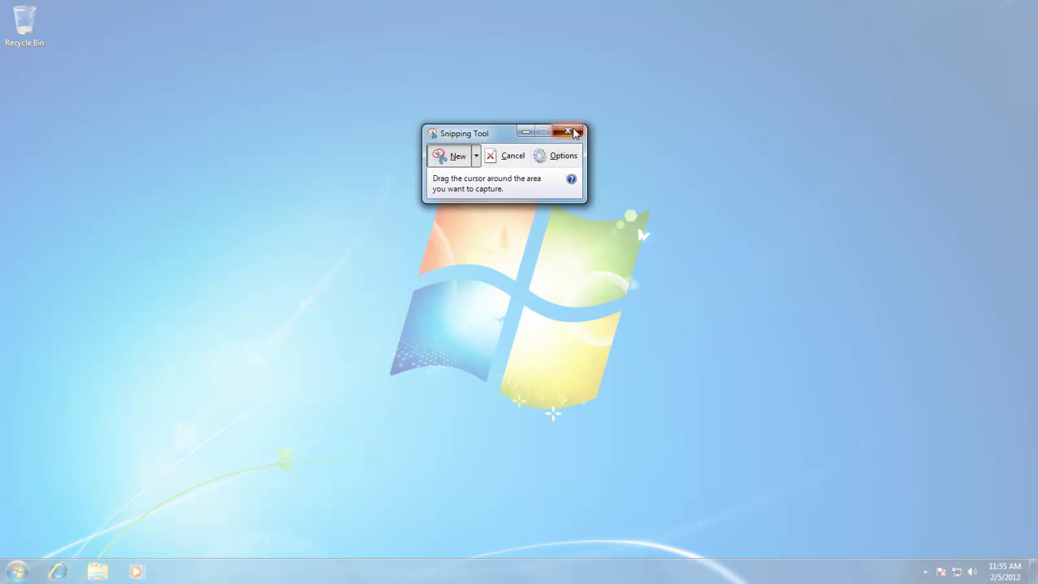
click(570, 131)
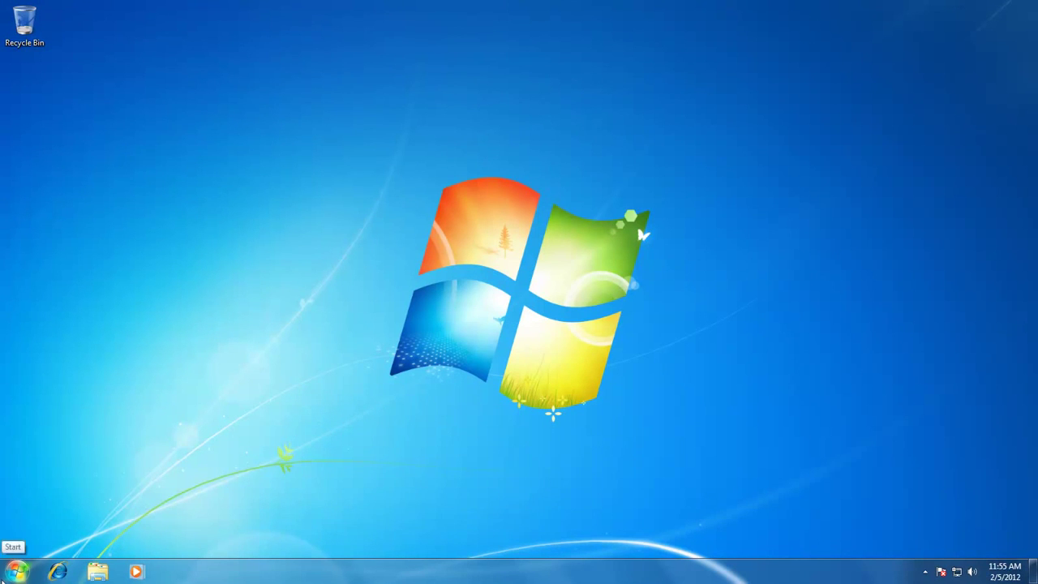
Step: Reopen WordPad from All Programs > Accessories
click(16, 571)
click(53, 513)
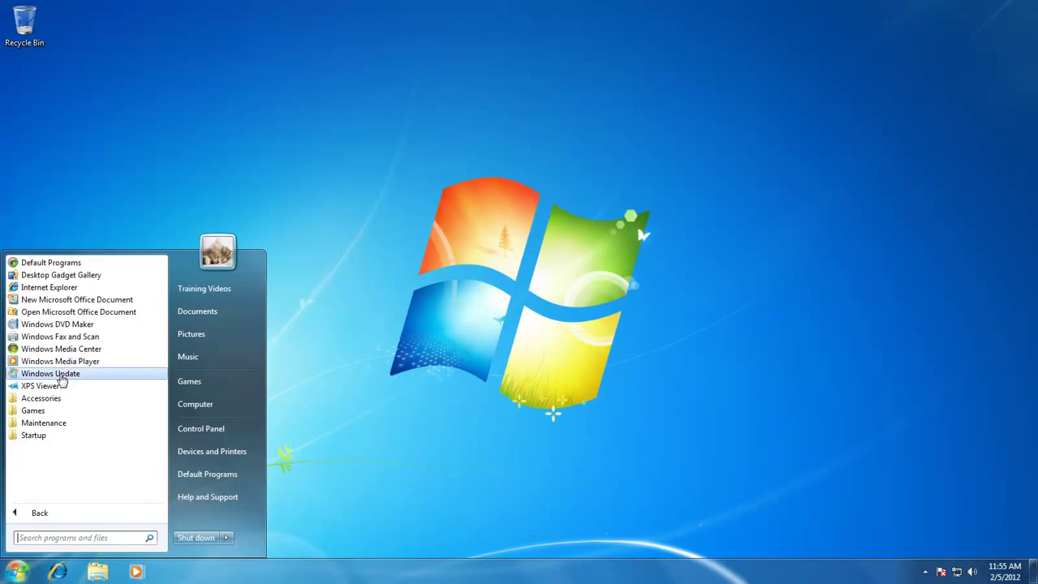
click(58, 399)
click(51, 460)
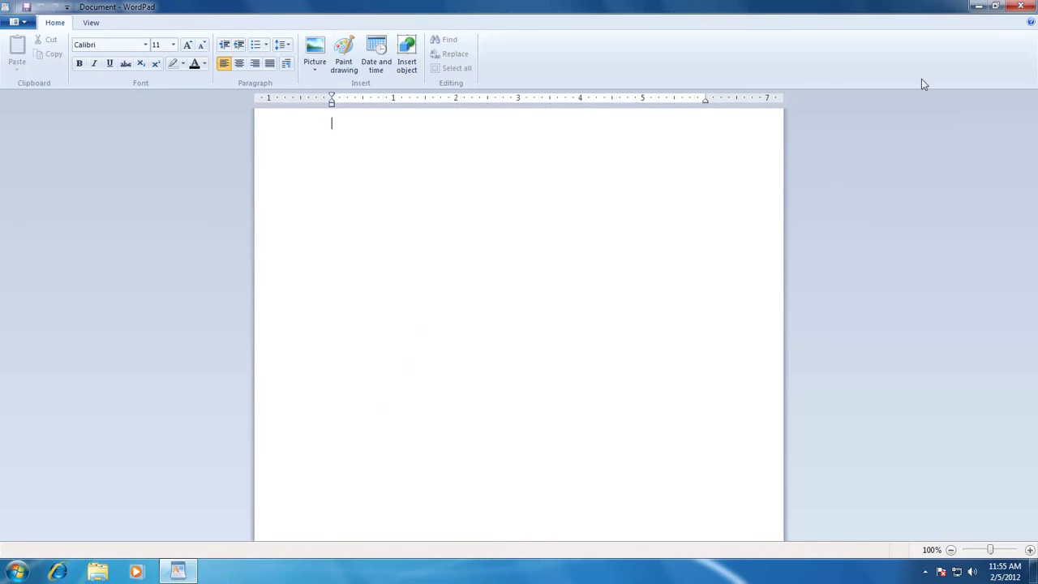
Step: Minimize WordPad, restore it from the taskbar, restore down, maximize, then close it
click(978, 9)
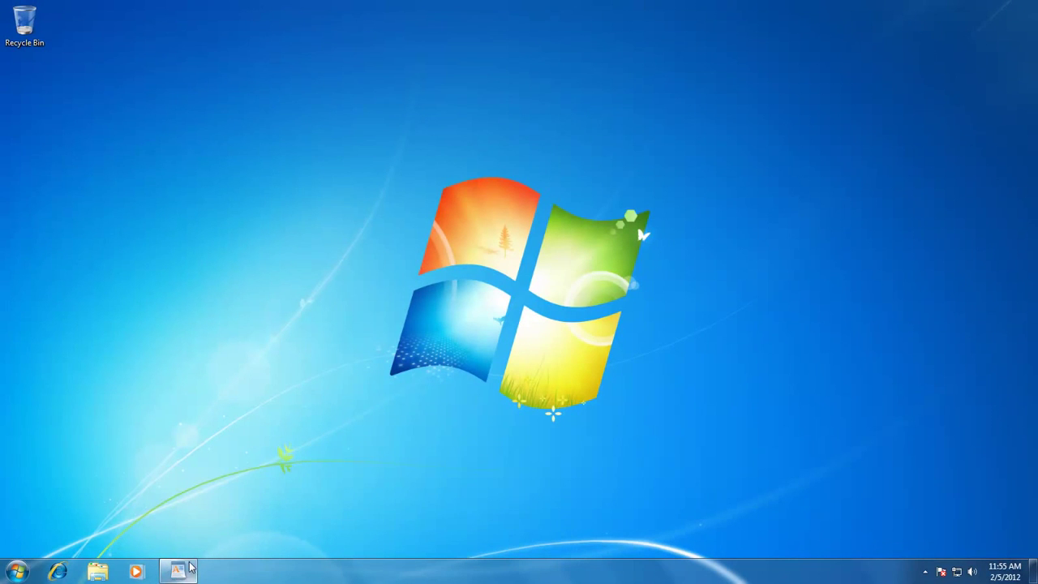
mouse_move(180, 570)
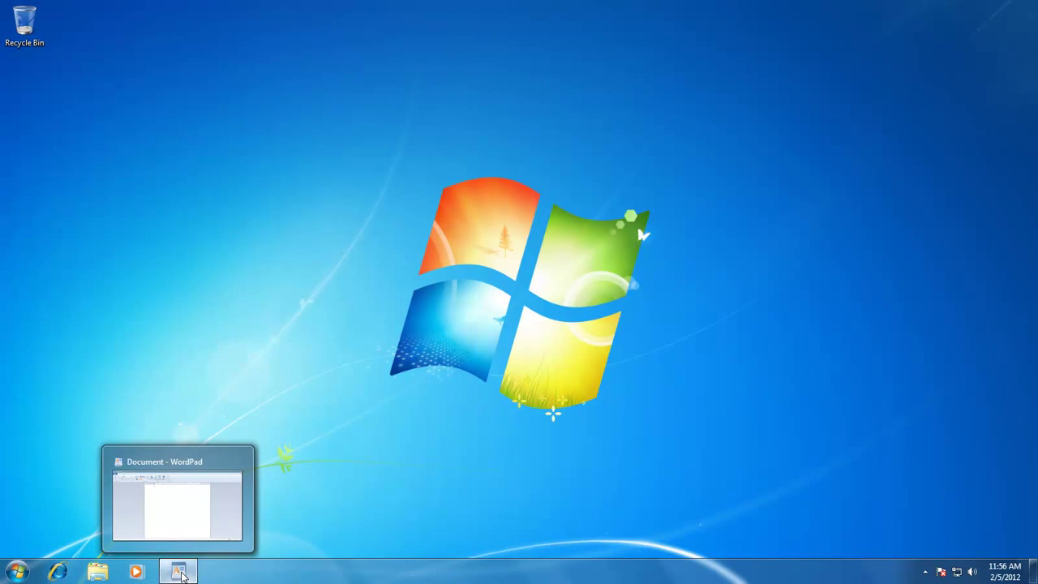
click(182, 574)
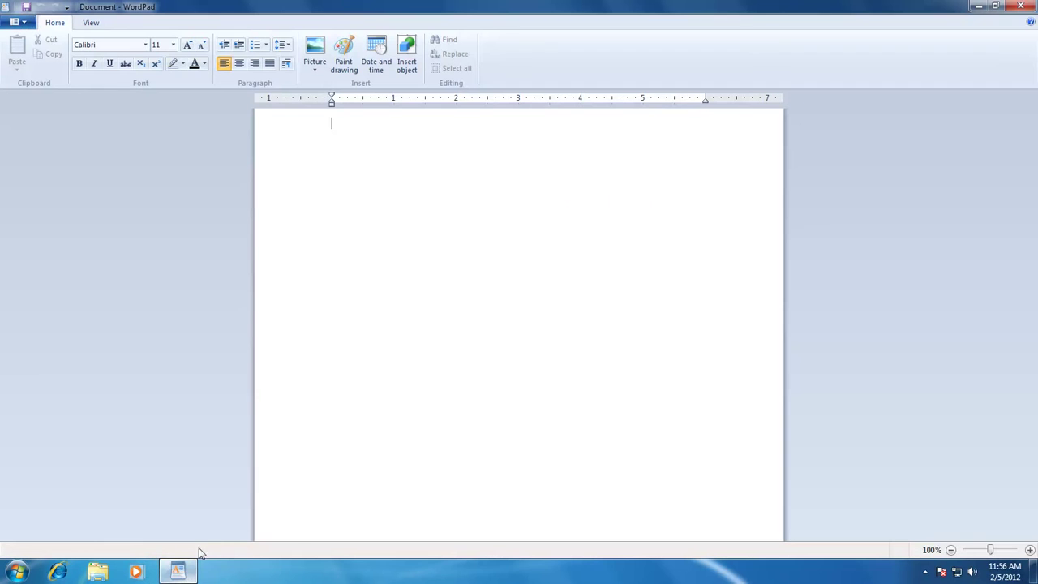
click(996, 7)
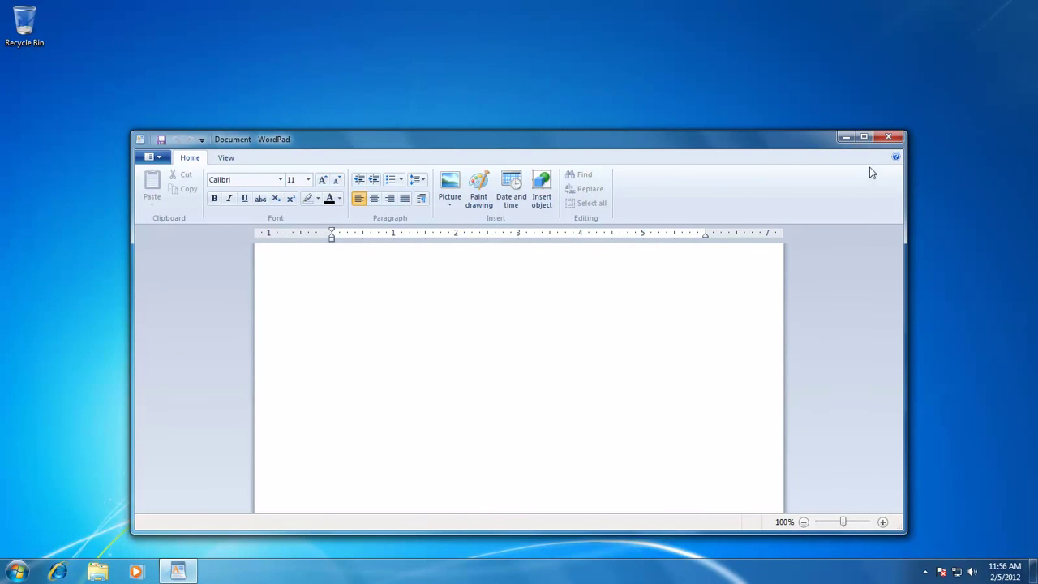
click(865, 138)
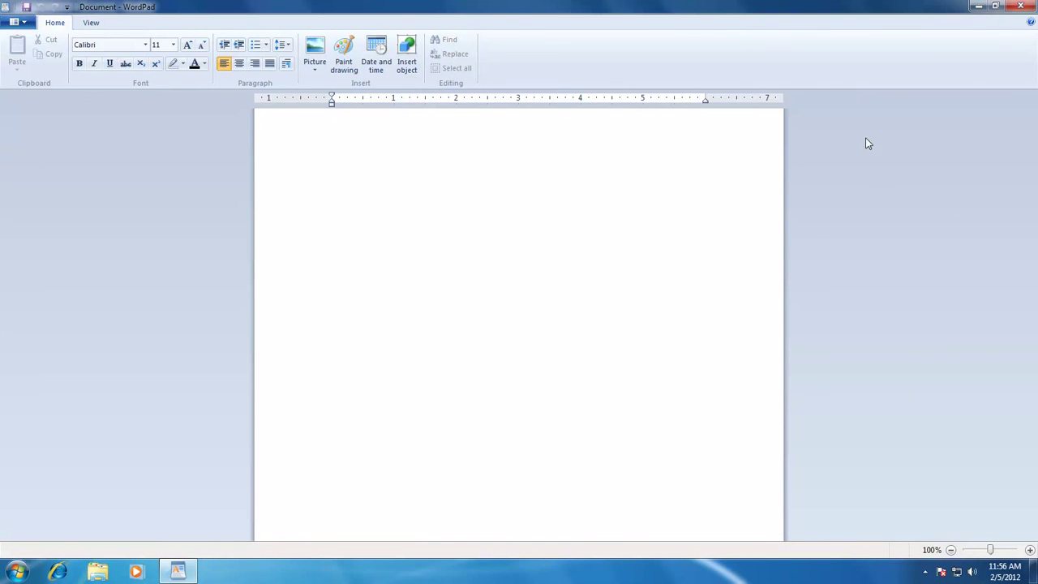
click(1020, 8)
Step: Launch Paint from the Start menu, restore it down, maximize it again, then close it
click(16, 572)
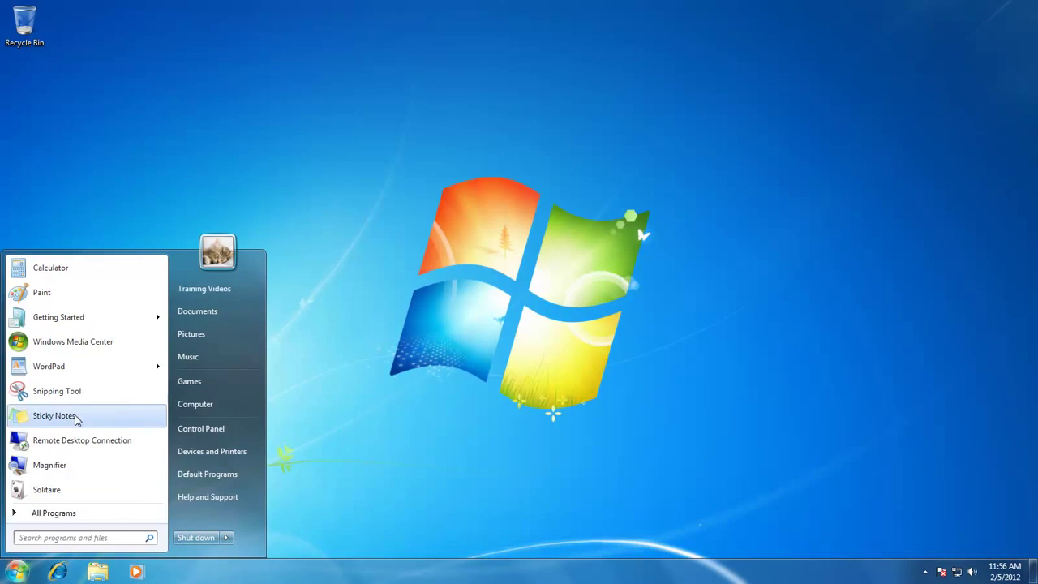
click(67, 294)
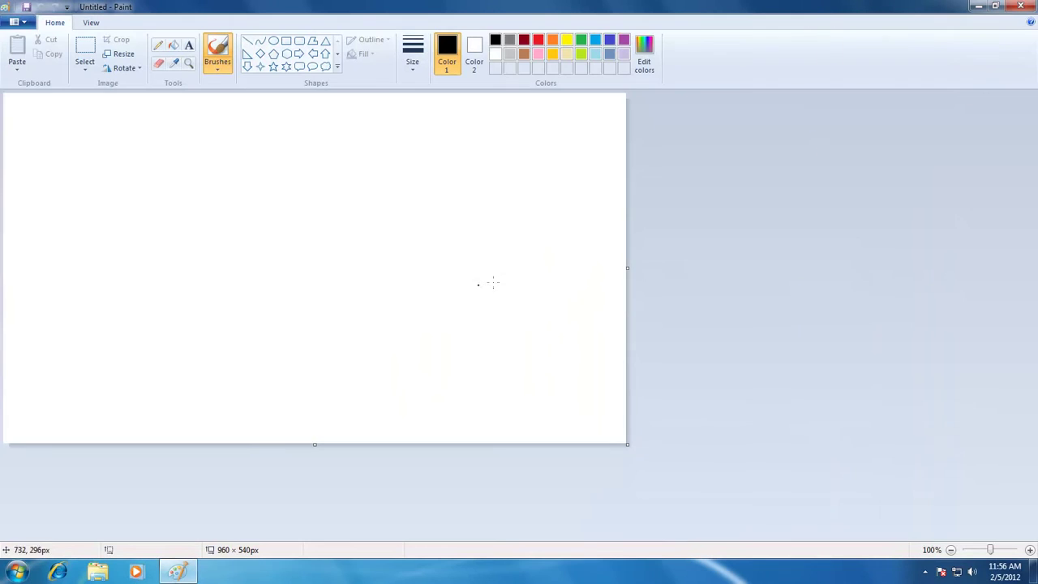
click(995, 7)
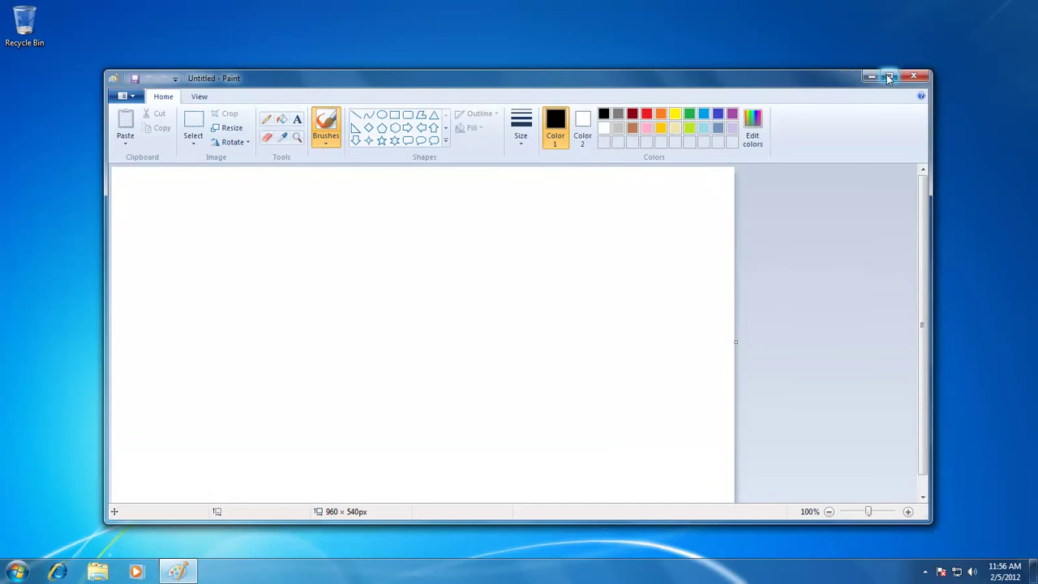
click(888, 79)
click(1020, 8)
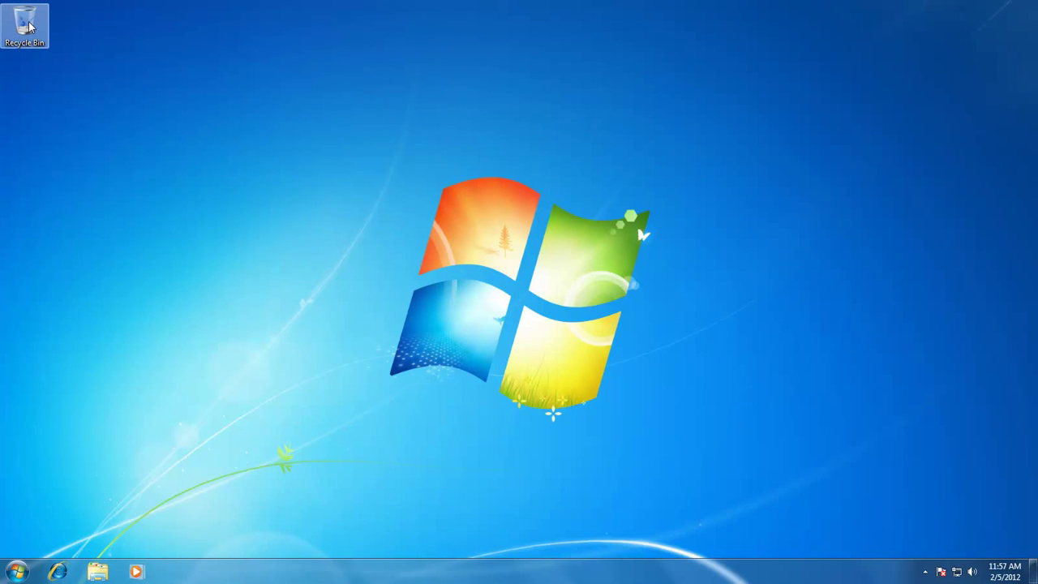
double_click(28, 27)
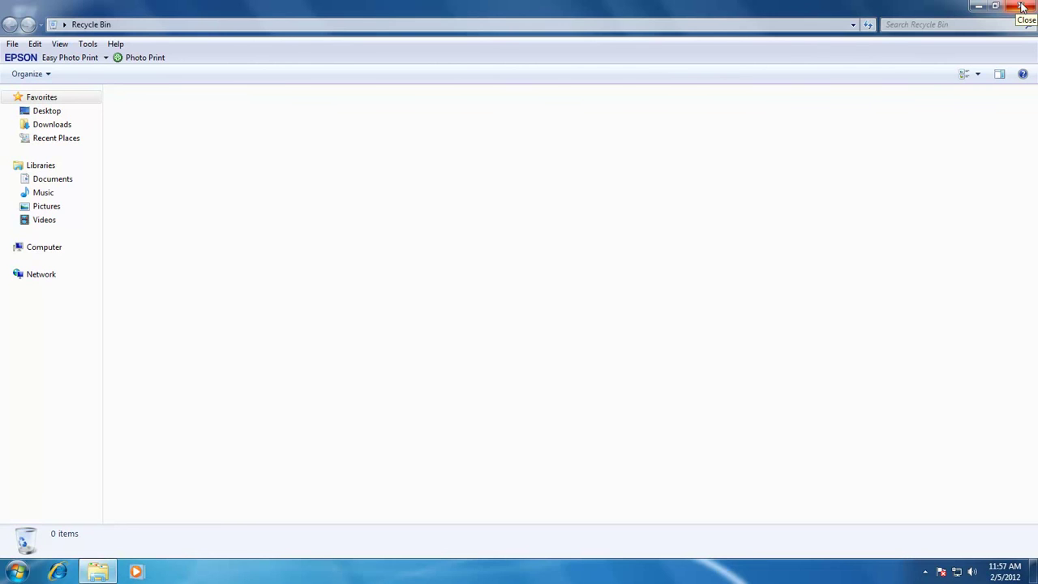
click(1023, 7)
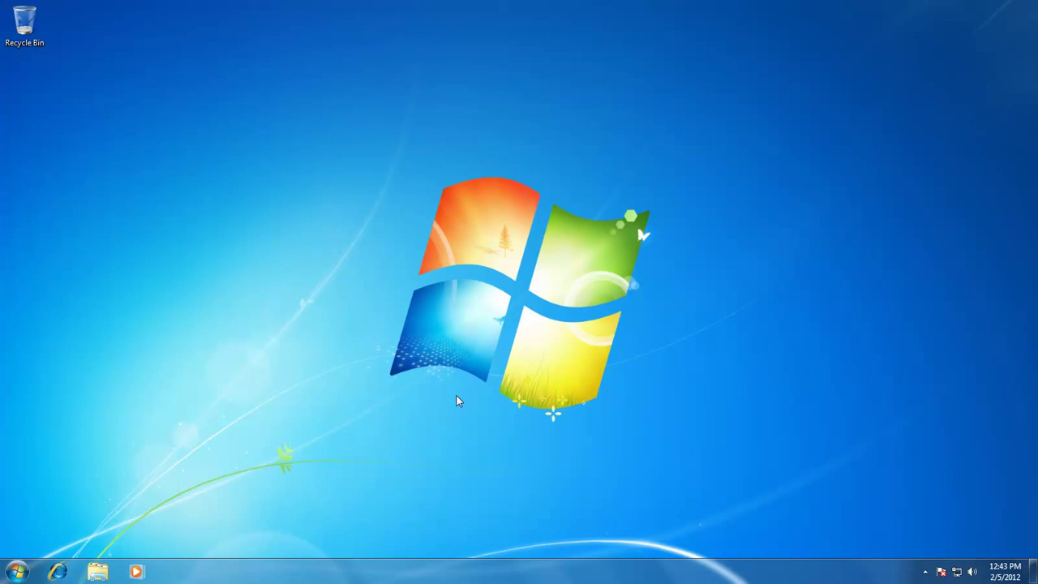